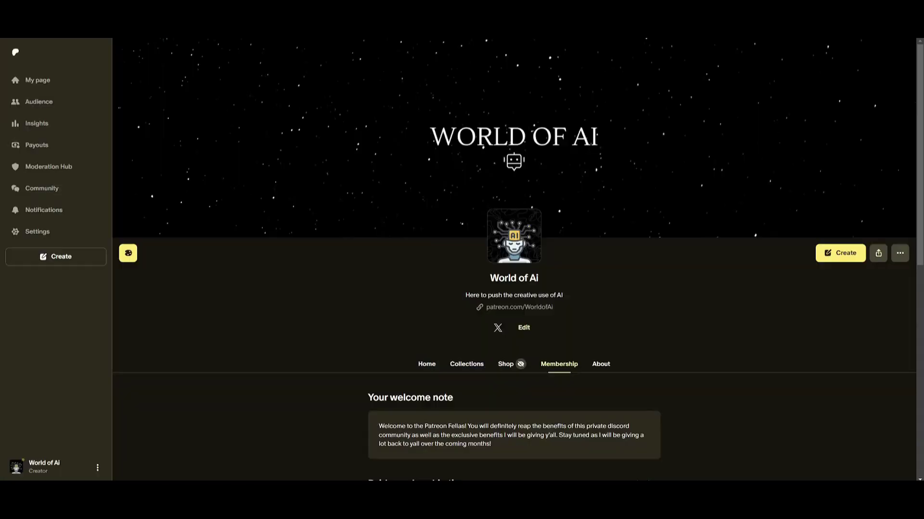
pyautogui.scroll(-6, 330, 165)
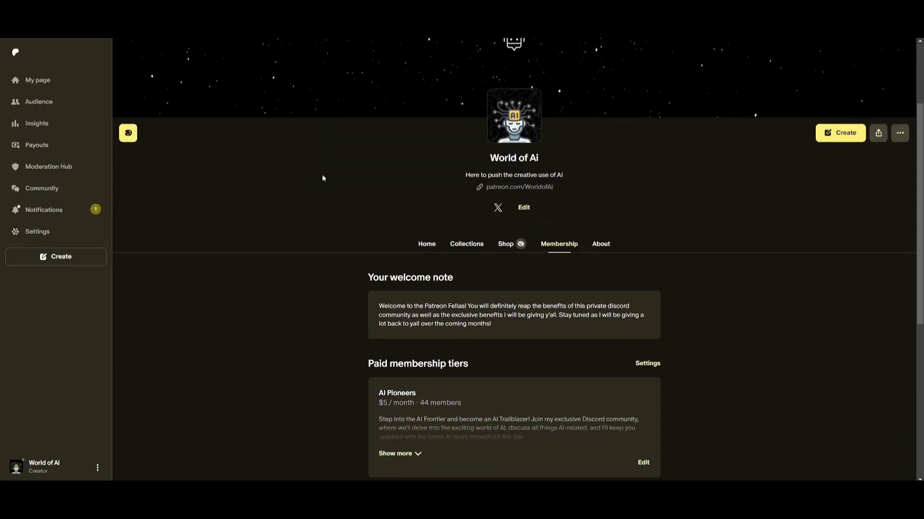
pyautogui.scroll(-5, 433, 195)
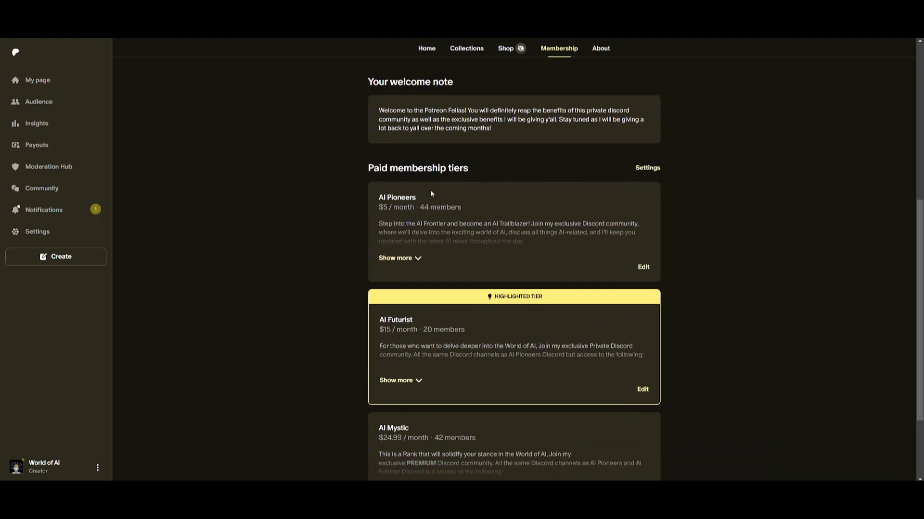
pyautogui.scroll(-2, 432, 195)
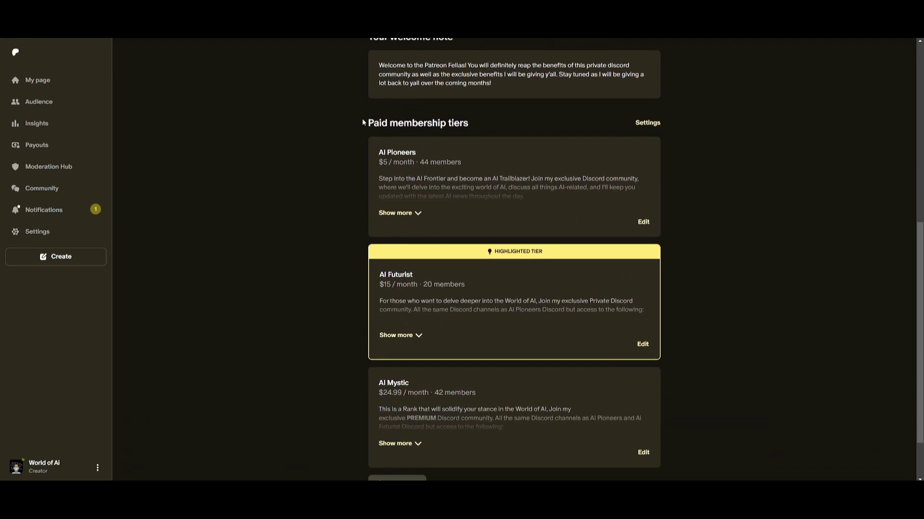
pyautogui.scroll(3, 356, 122)
pyautogui.scroll(5, 356, 122)
pyautogui.scroll(4, 356, 122)
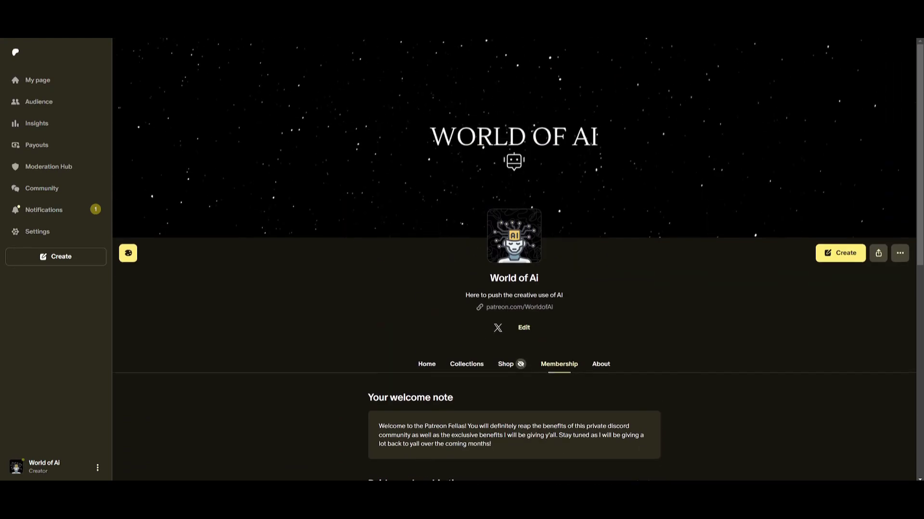
pyautogui.scroll(-3, 499, 181)
pyautogui.scroll(-2, 490, 184)
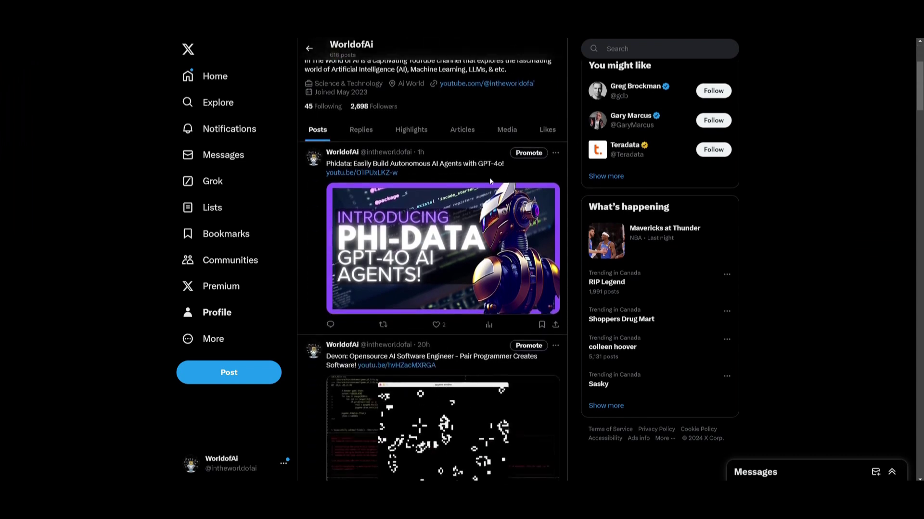
pyautogui.scroll(-3, 490, 185)
pyautogui.scroll(-2, 494, 177)
pyautogui.scroll(-3, 493, 178)
pyautogui.scroll(-3, 494, 178)
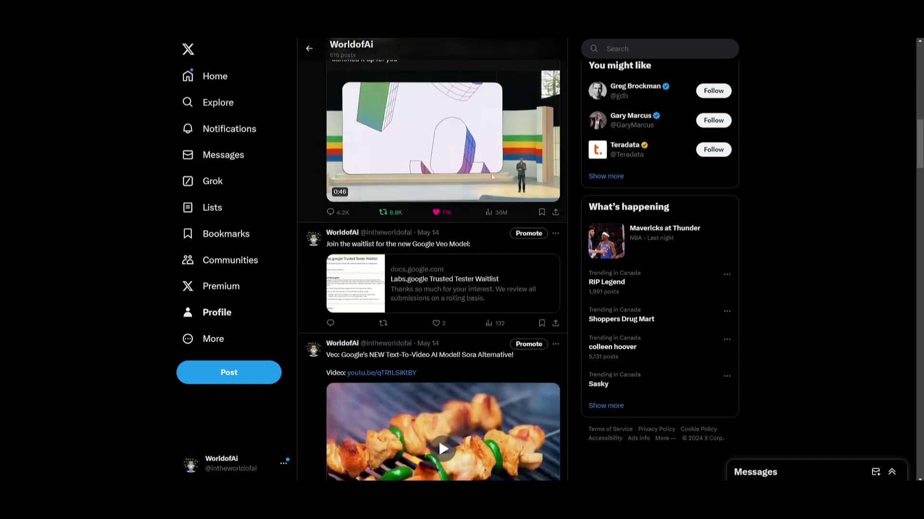
pyautogui.scroll(-2, 493, 178)
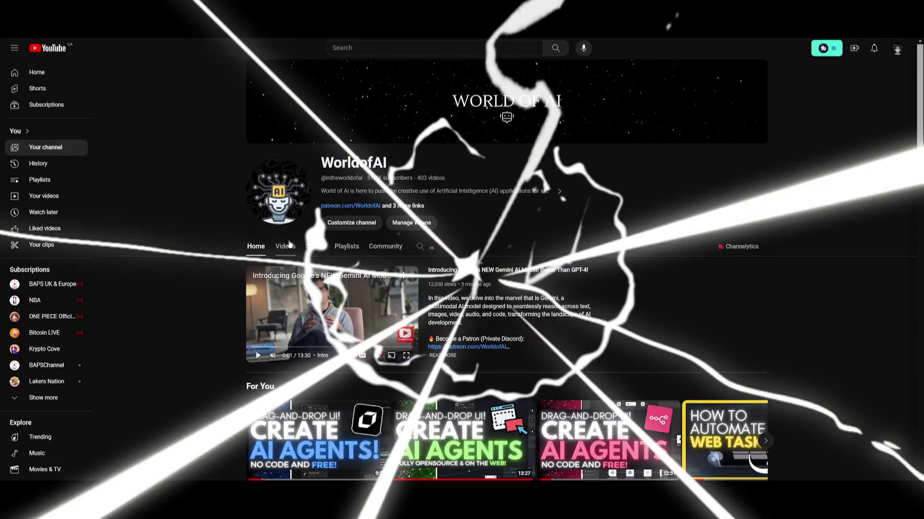
# Open the WorldofAI channel's Videos tab to list its recent uploads, from Phidata to Llama 3
pyautogui.click(285, 246)
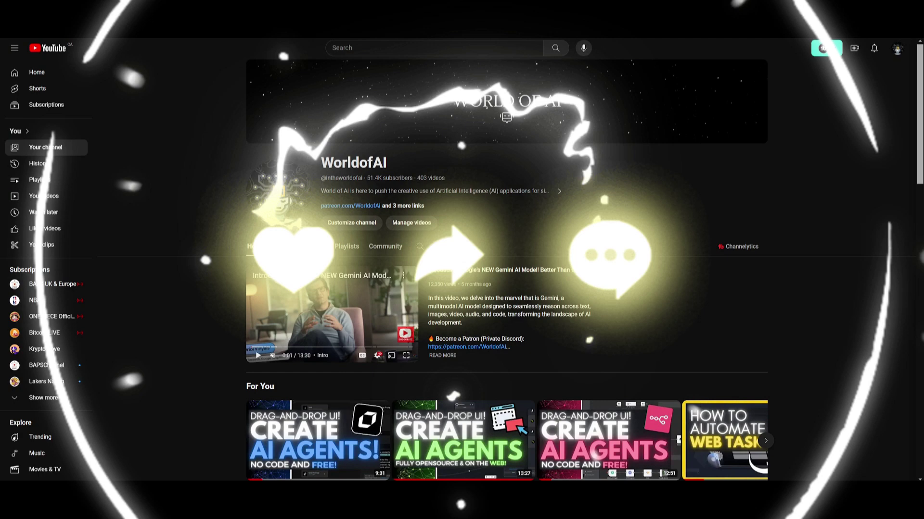
pyautogui.scroll(-2, 462, 288)
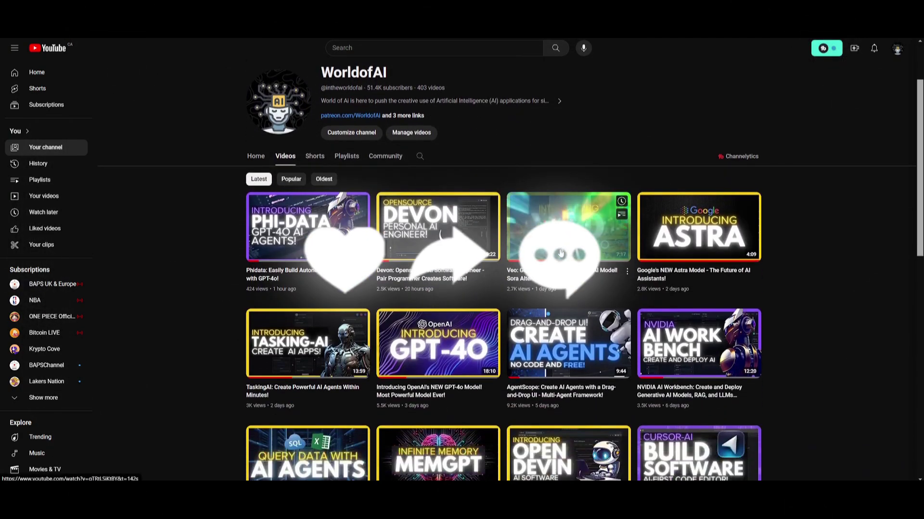
pyautogui.scroll(-2, 462, 288)
pyautogui.scroll(-2, 462, 288)
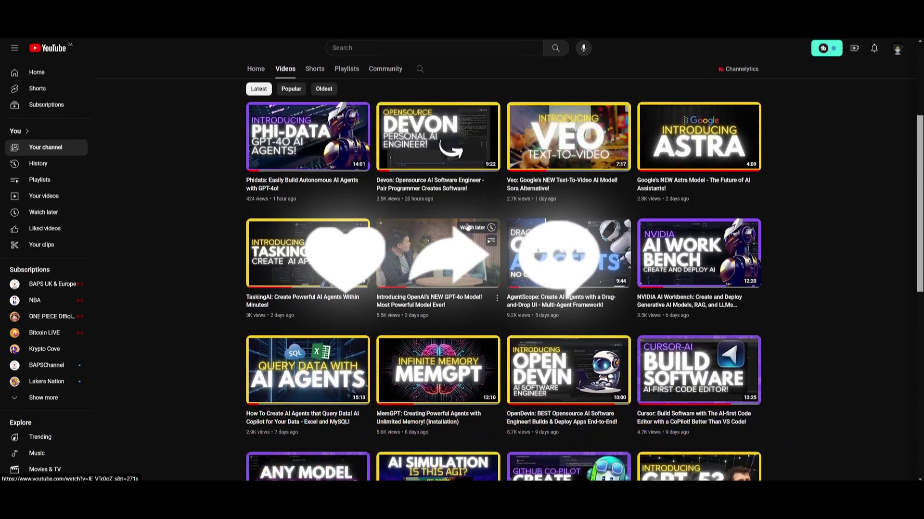
pyautogui.scroll(-2, 468, 227)
pyautogui.scroll(-2, 468, 227)
pyautogui.scroll(-1, 468, 227)
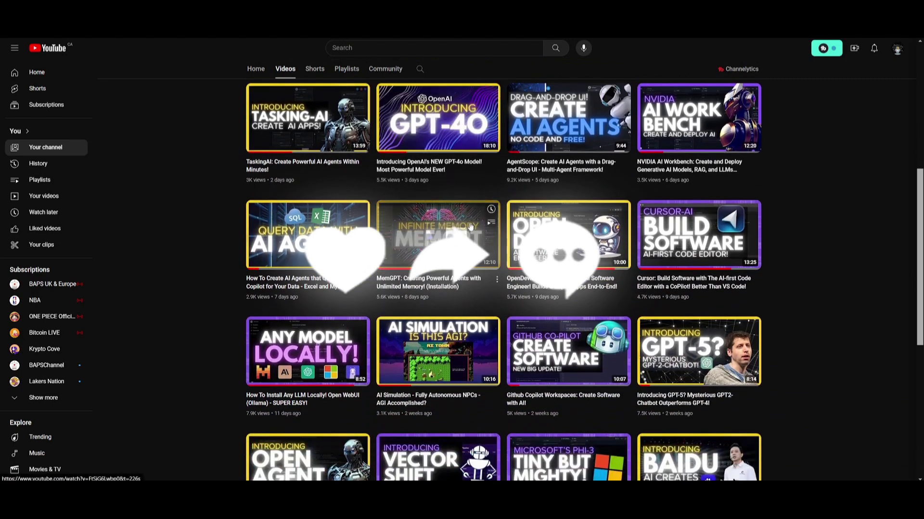
pyautogui.scroll(-3, 471, 227)
pyautogui.scroll(-1, 472, 227)
pyautogui.scroll(-2, 472, 227)
pyautogui.scroll(-2, 472, 227)
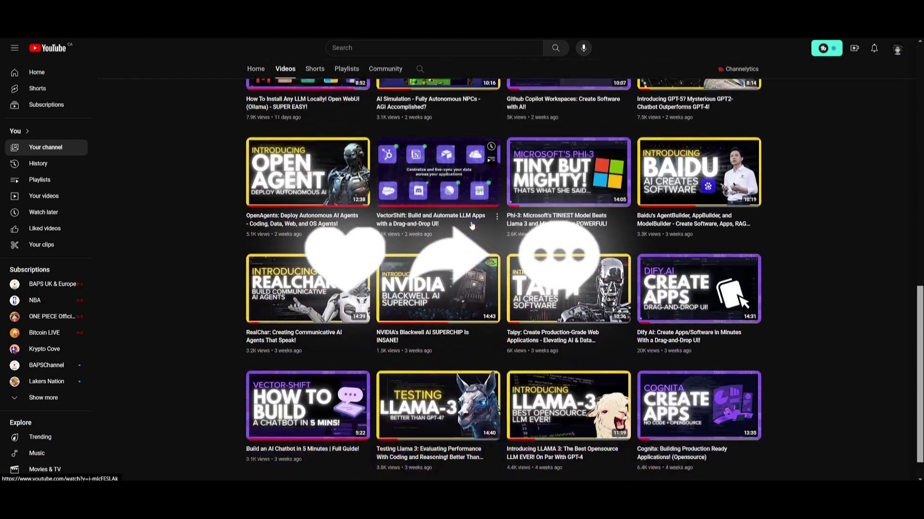
pyautogui.scroll(-1, 471, 226)
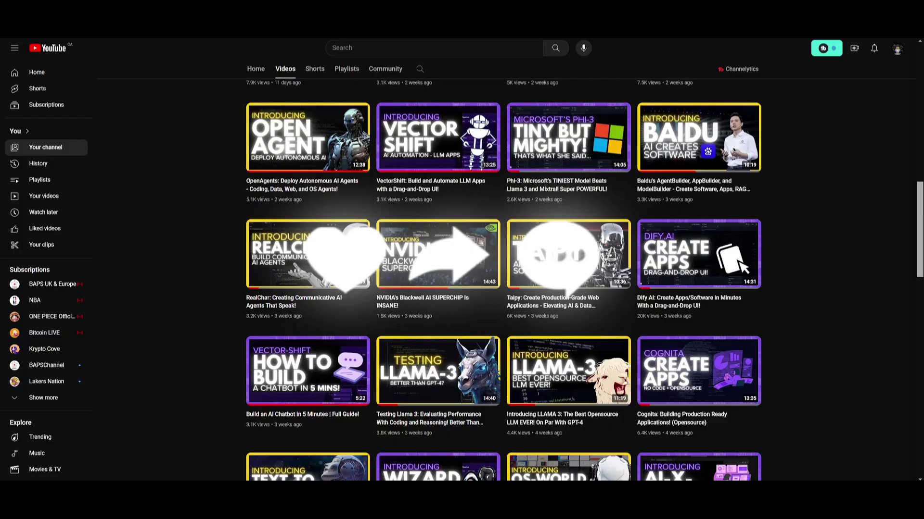